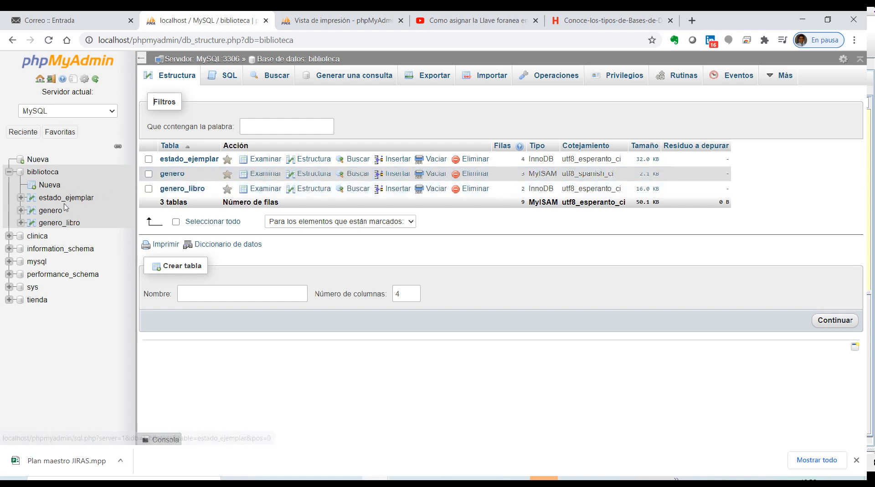
Compare the rows and structure of the genero_libro and genero tables, checking which one offers the relation view
left_click(57, 223)
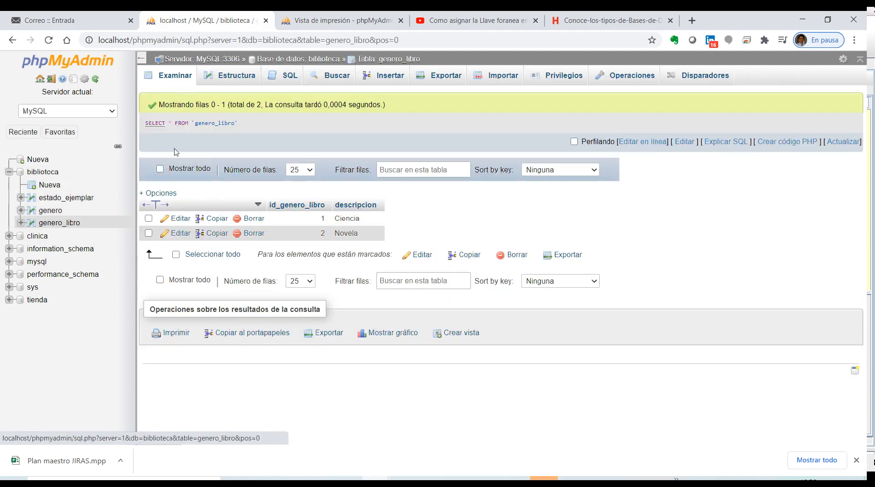
left_click(233, 81)
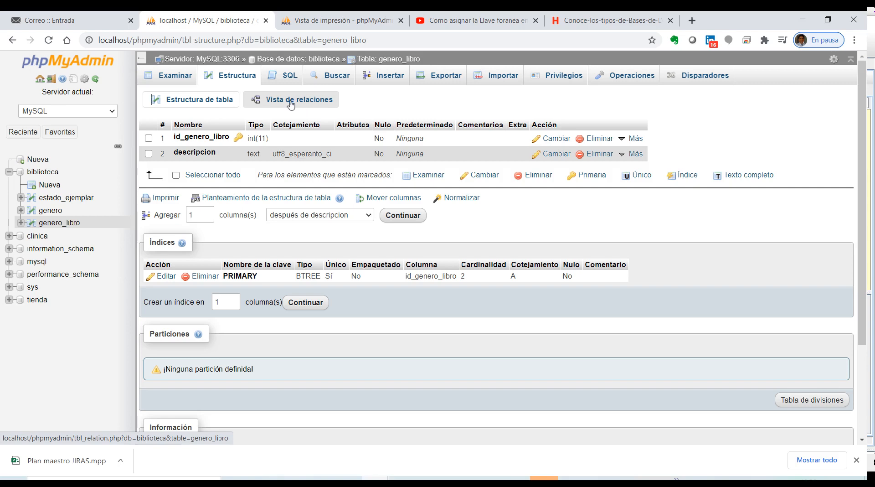
left_click(51, 211)
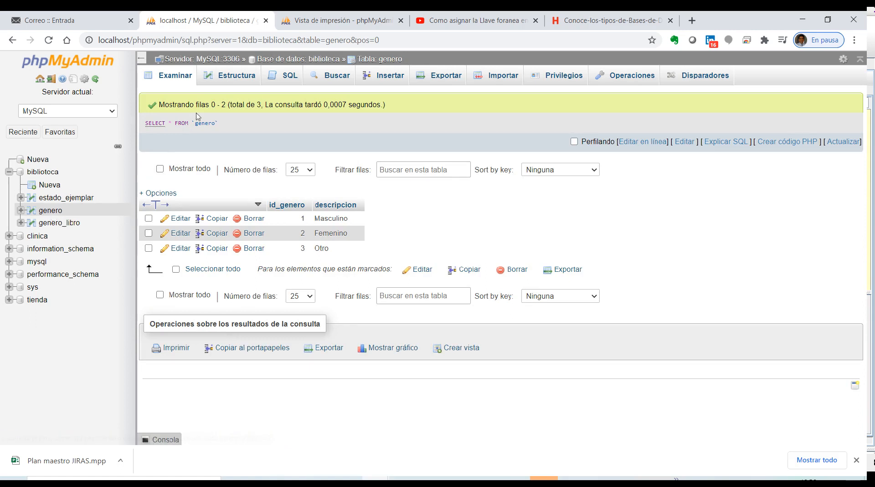
left_click(232, 81)
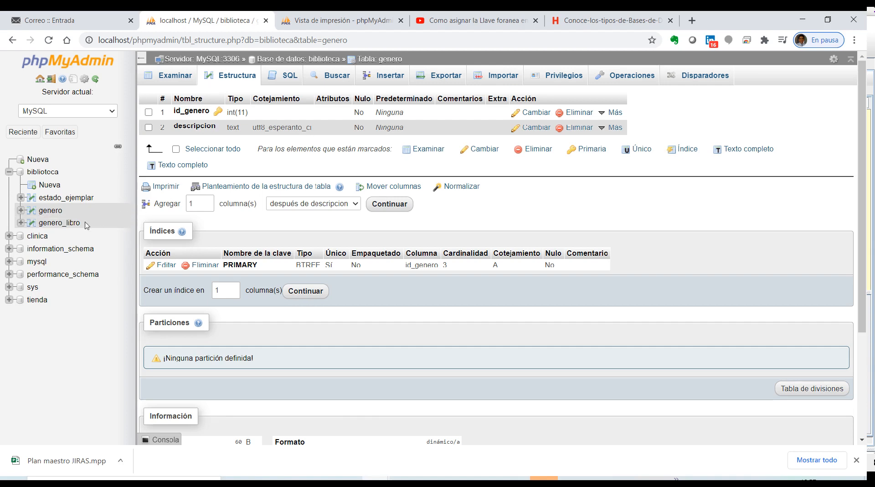
Start a new table named libro in the biblioteca database
left_click(45, 186)
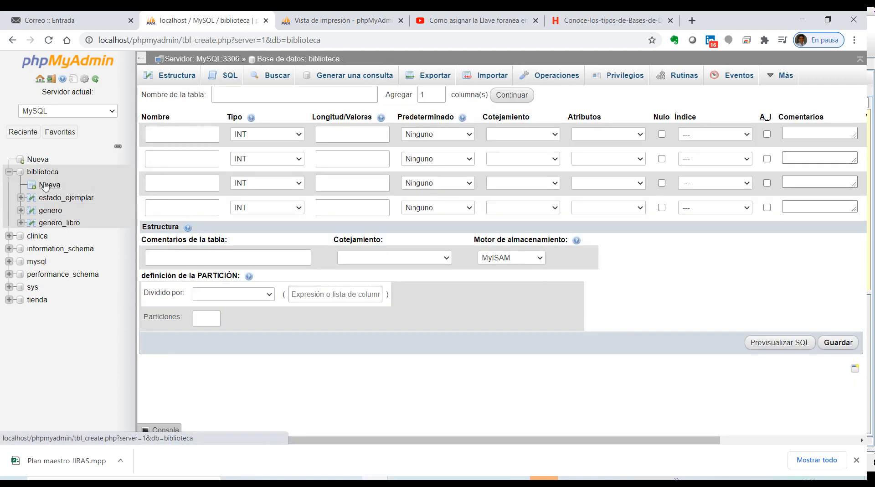
left_click(226, 94)
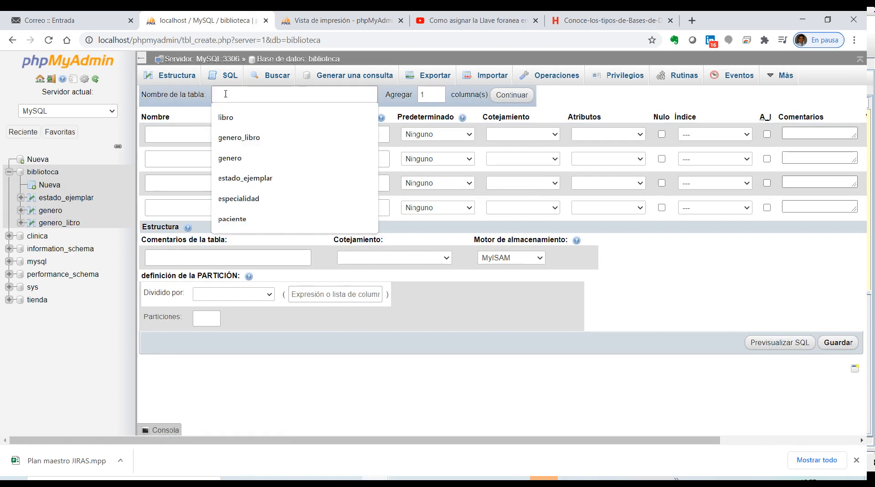
type("libro")
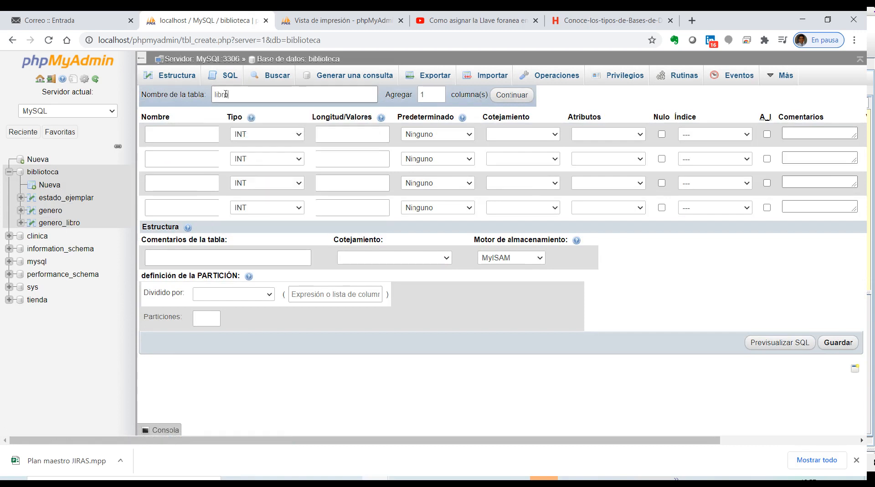
Define the first column of the new table as id_libro with a PRIMARY index
left_click(204, 135)
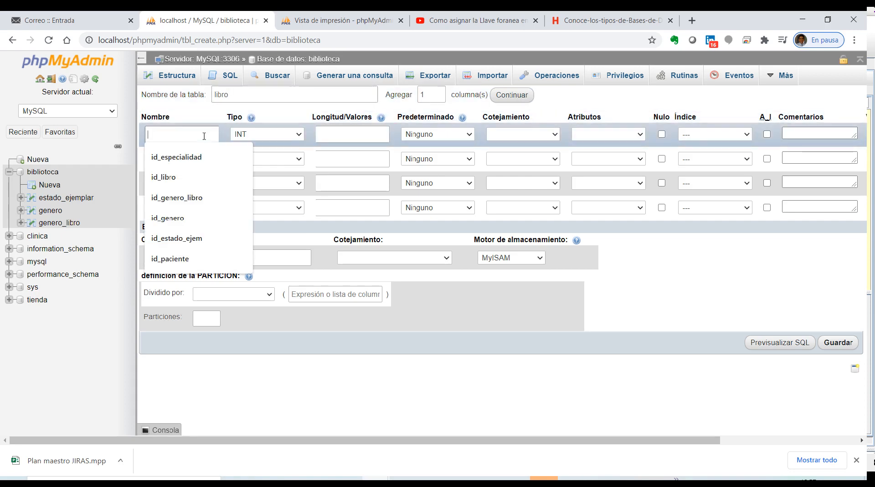
type("id")
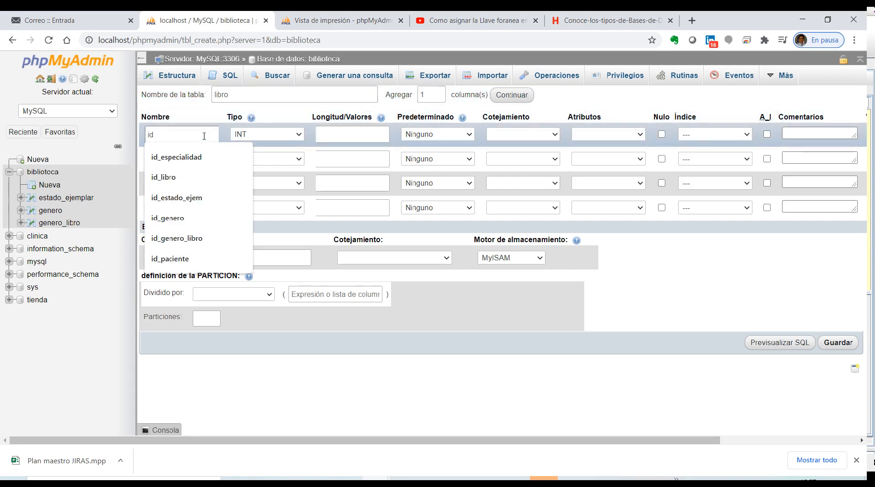
type("_libro")
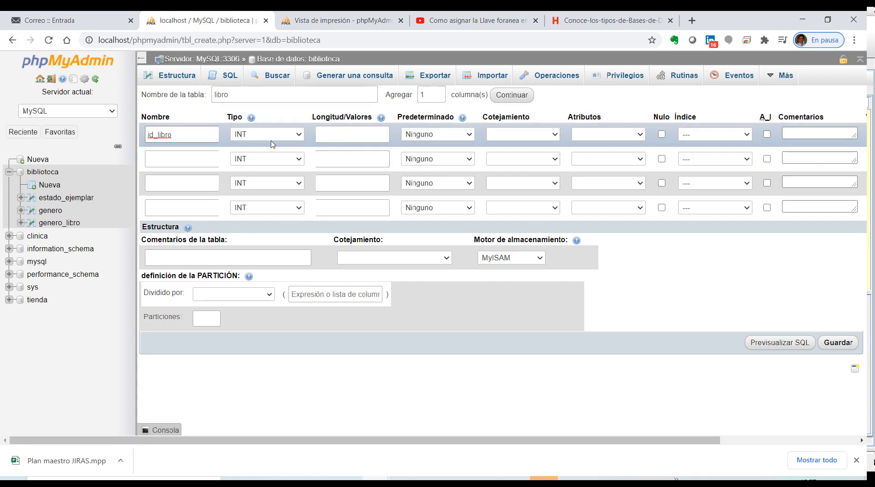
left_click(747, 136)
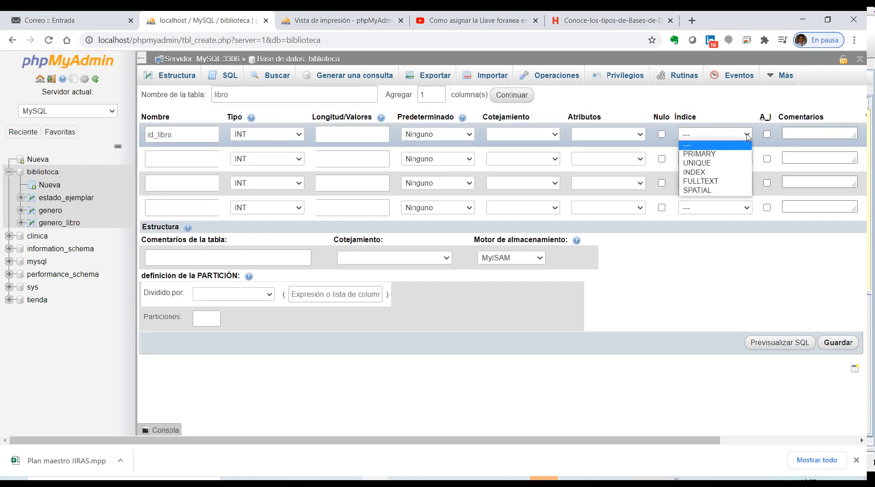
left_click(692, 154)
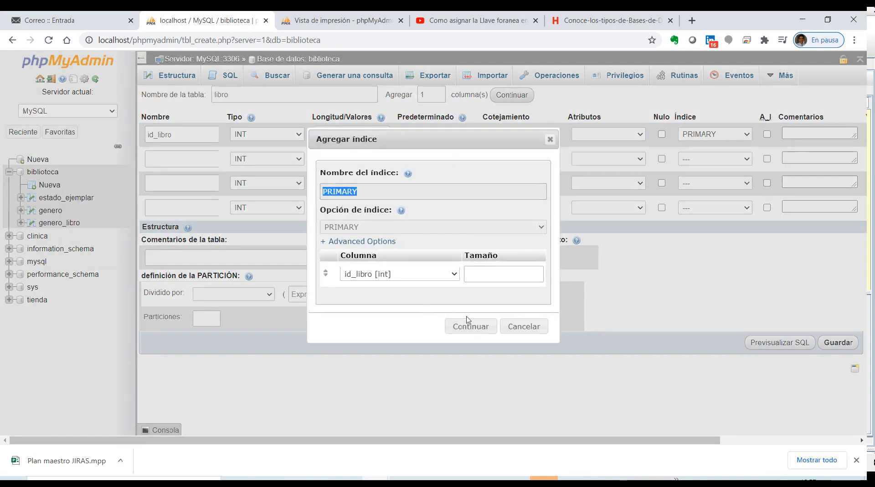
left_click(470, 326)
Define the second column as titulo with type VARCHAR and length 50
left_click(181, 170)
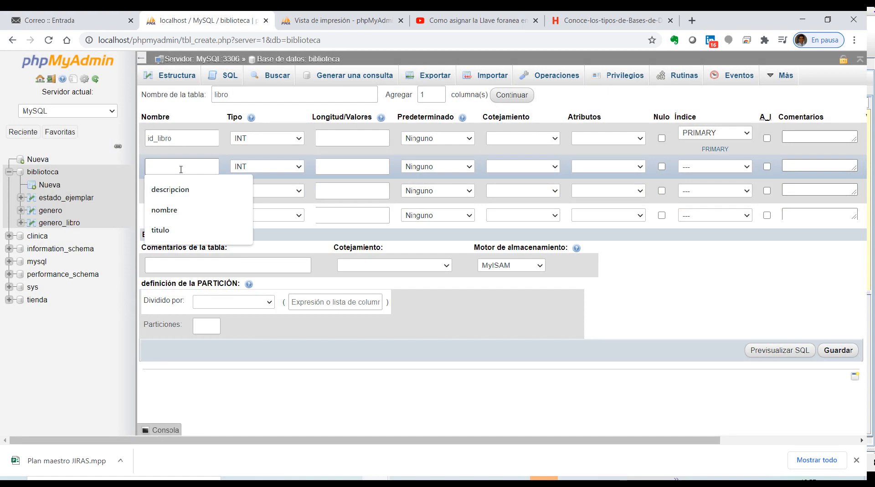
type("titulo")
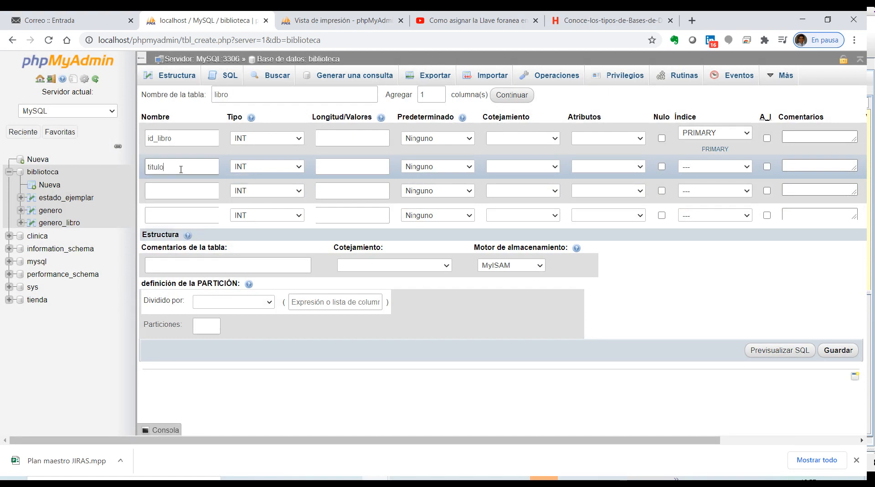
left_click(297, 167)
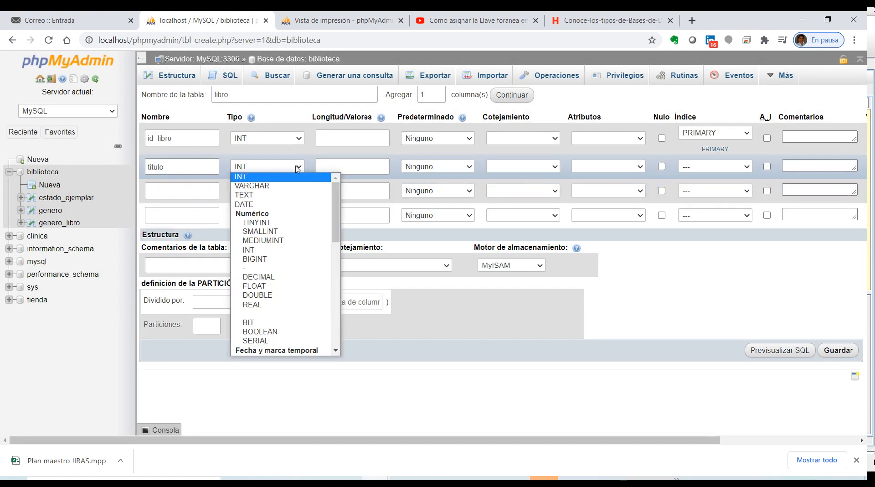
left_click(253, 186)
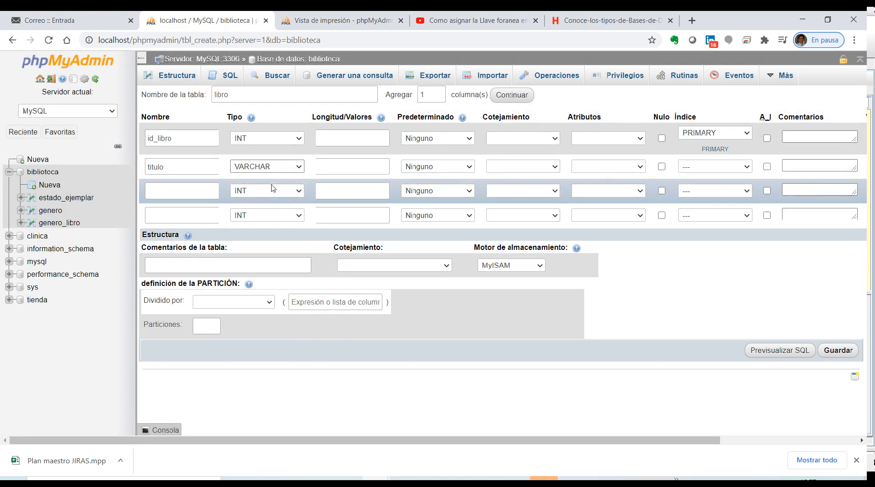
left_click(331, 164)
type("50")
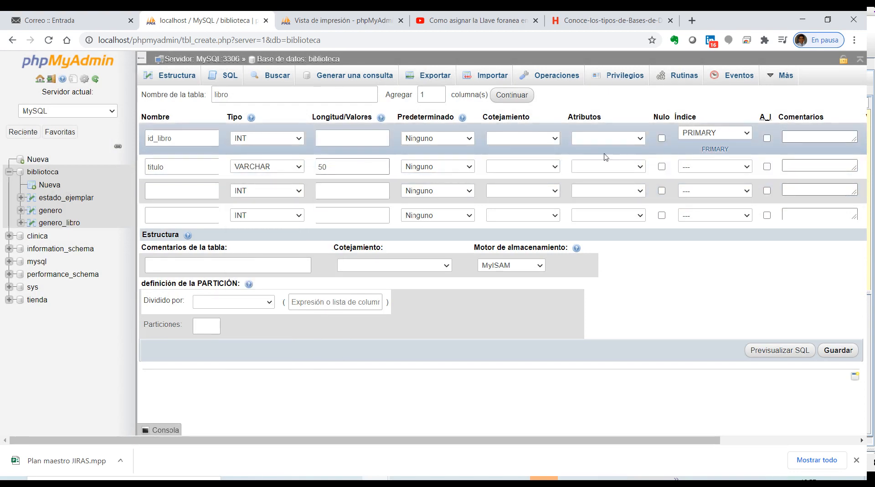
Name the third column id_genero_libro, checking it against the genero_libro table's columns, and save the libro table
left_click(158, 195)
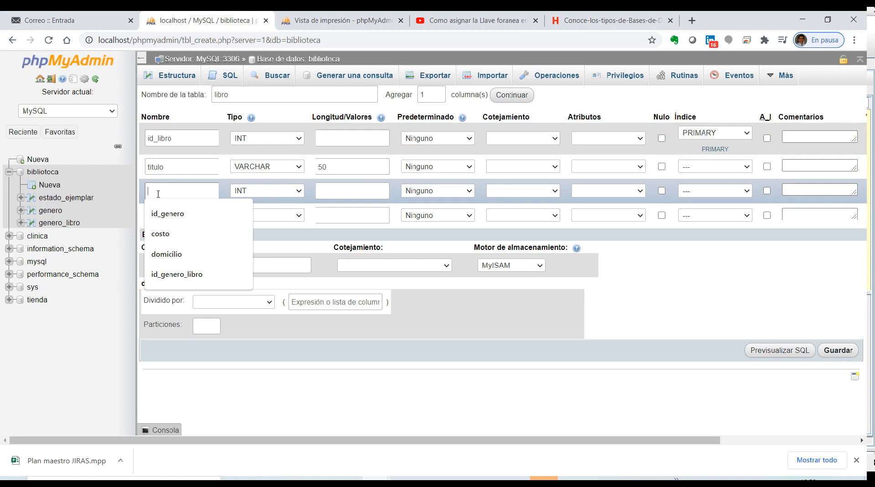
type("id")
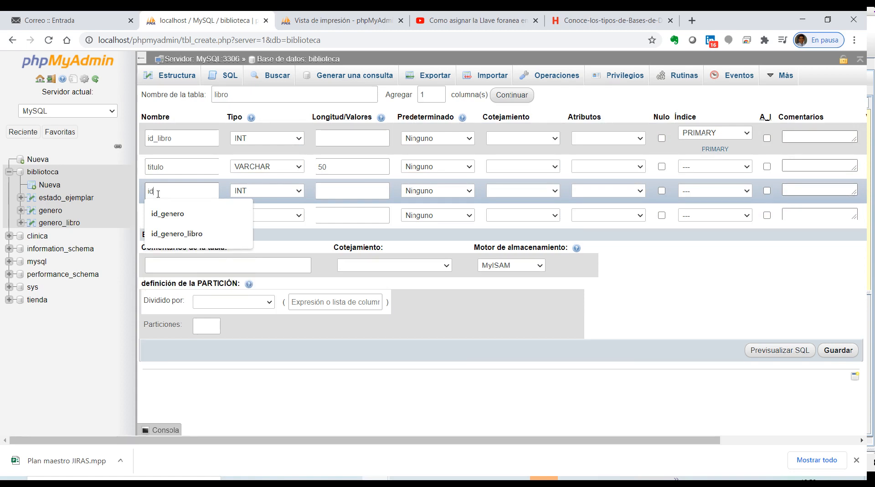
type("_genero_libro")
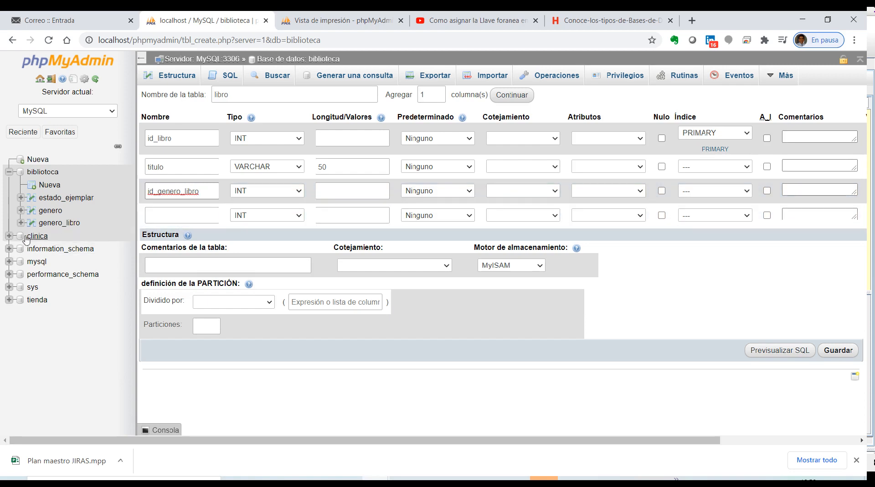
left_click(20, 222)
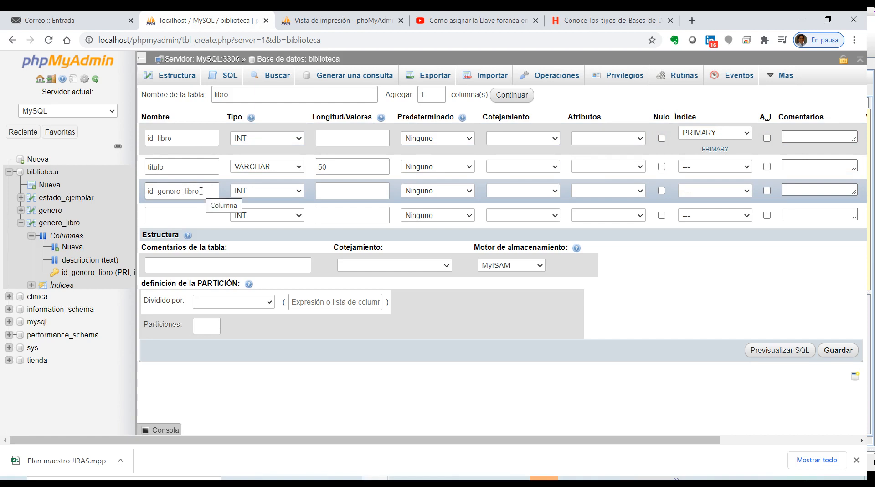
left_click(838, 355)
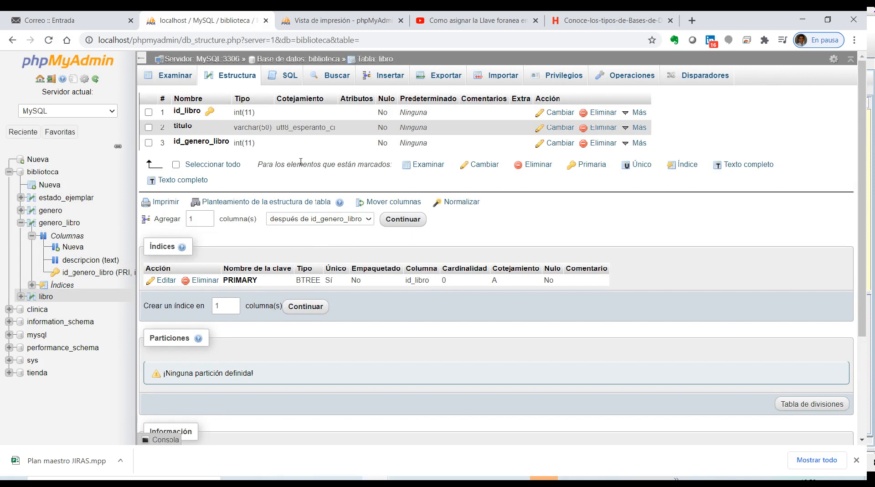
Examine the libro table's contents and structure, and try to add an index without selecting a column
left_click(46, 296)
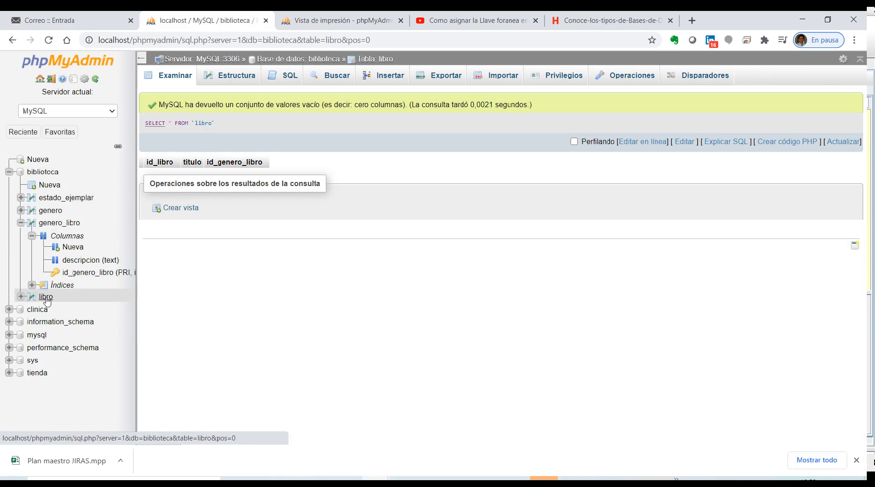
left_click(228, 83)
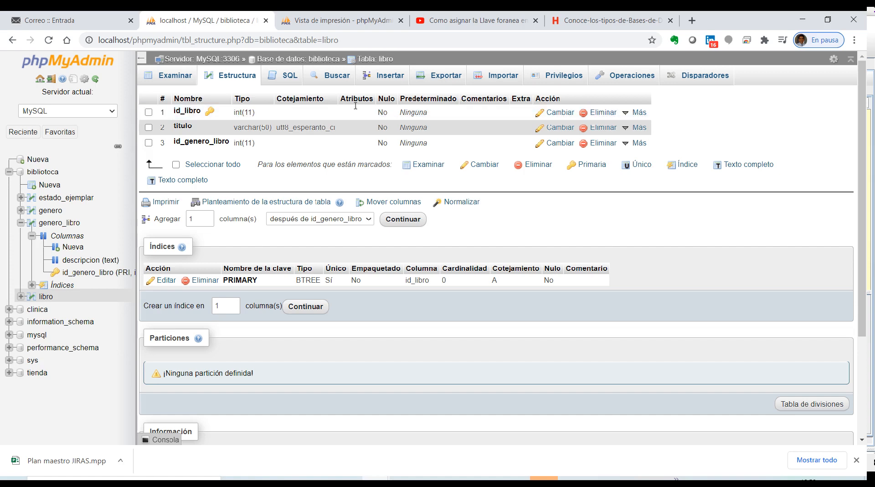
left_click(46, 297)
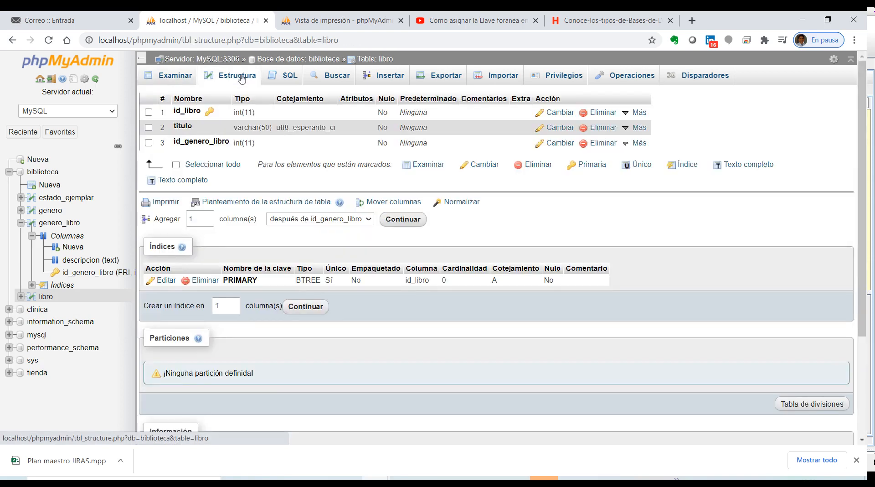
left_click(493, 164)
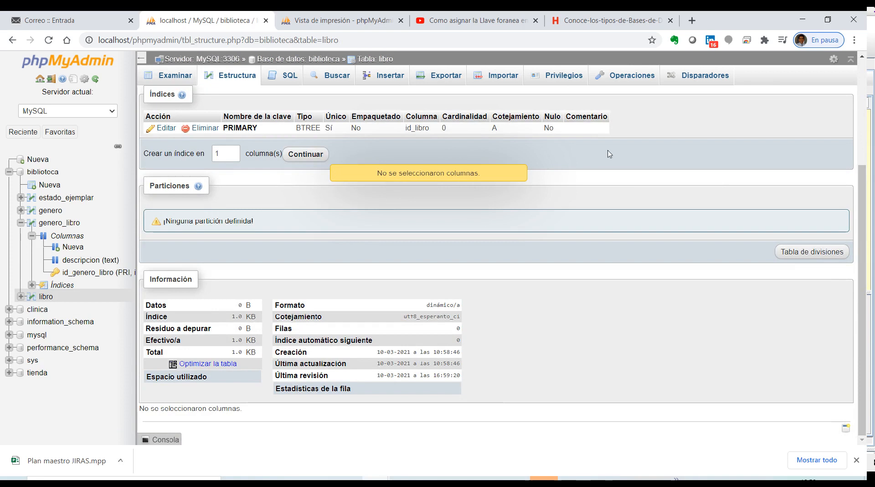
Set the storage engine to InnoDB in the libro table's options
left_click(630, 78)
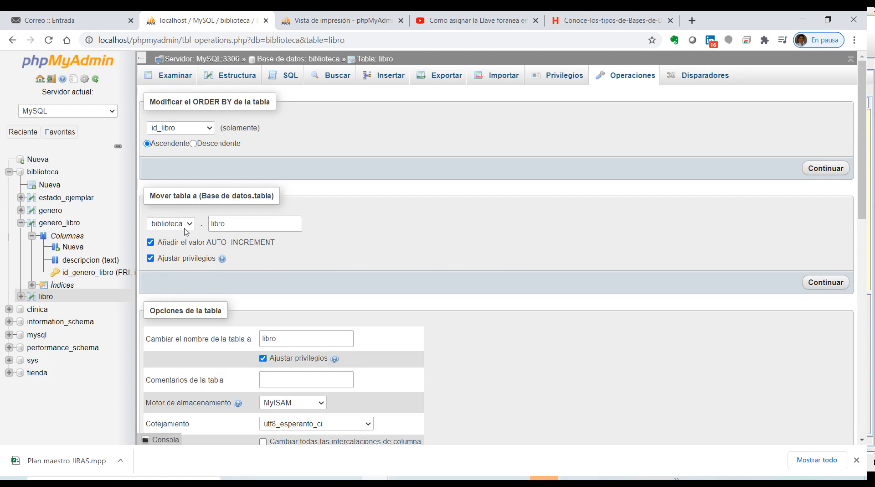
scroll(283, 339, "down", 1)
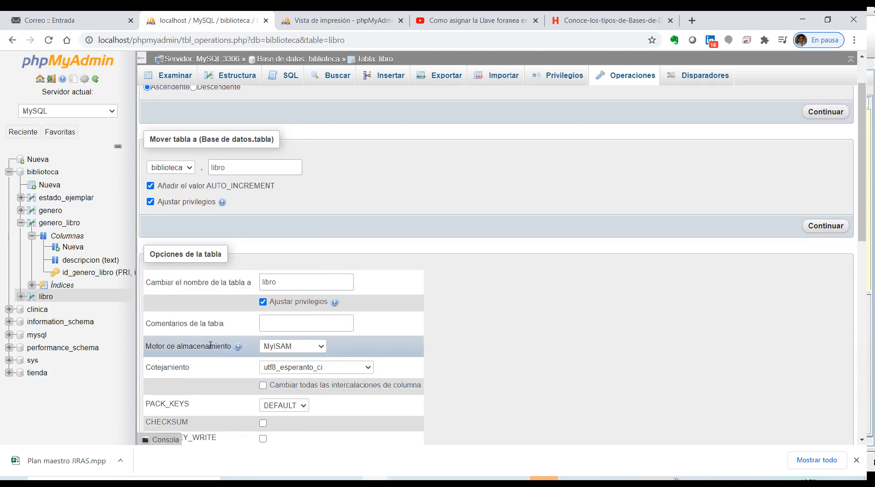
left_click(321, 348)
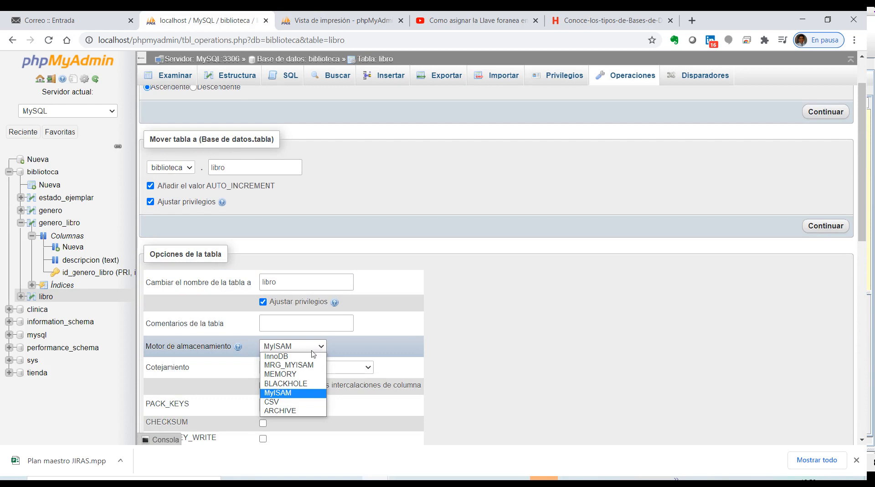
left_click(288, 356)
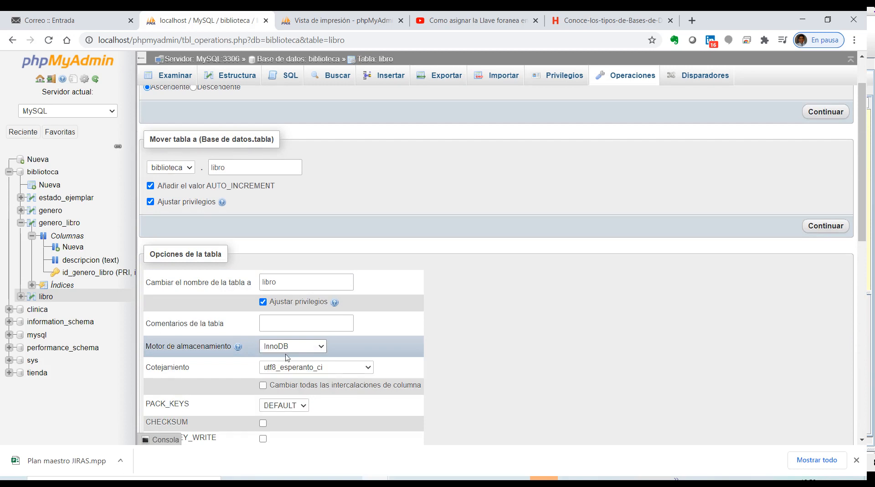
Set the libro table's collation to utf8_spanish_ci and apply the table options
left_click(366, 369)
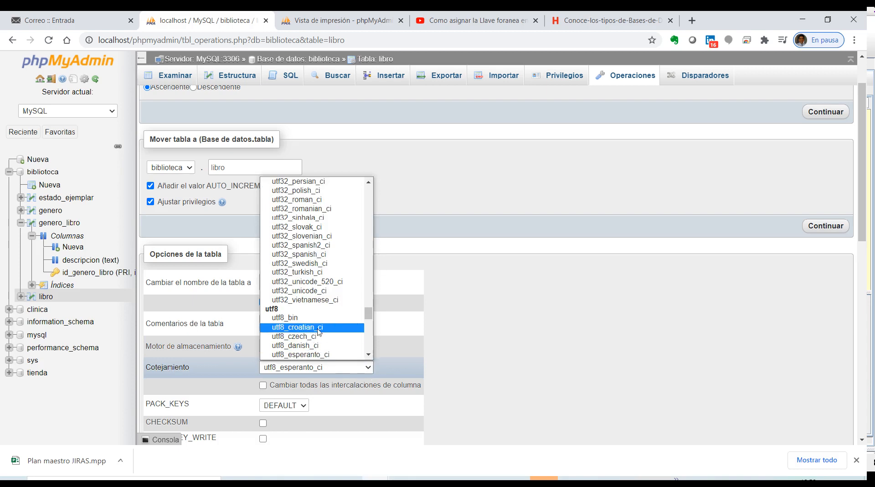
scroll(308, 326, "down", 1)
scroll(309, 326, "down", 5)
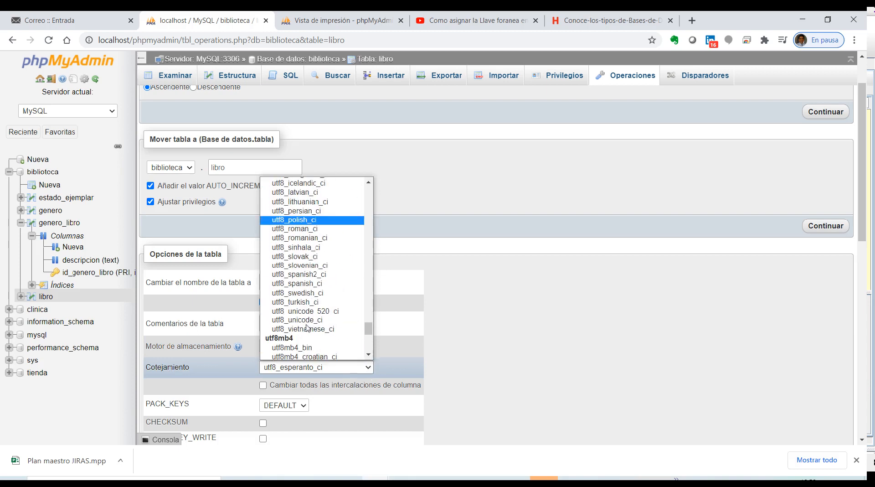
left_click(326, 283)
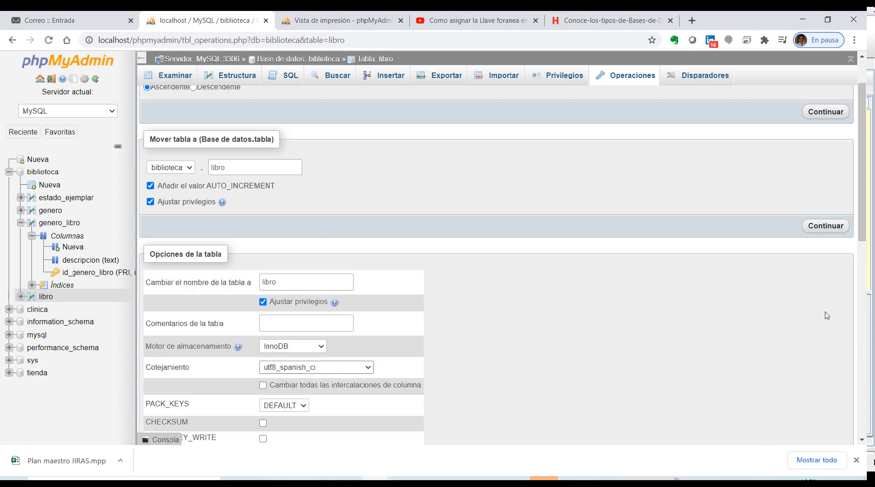
scroll(665, 361, "down", 3)
left_click(821, 371)
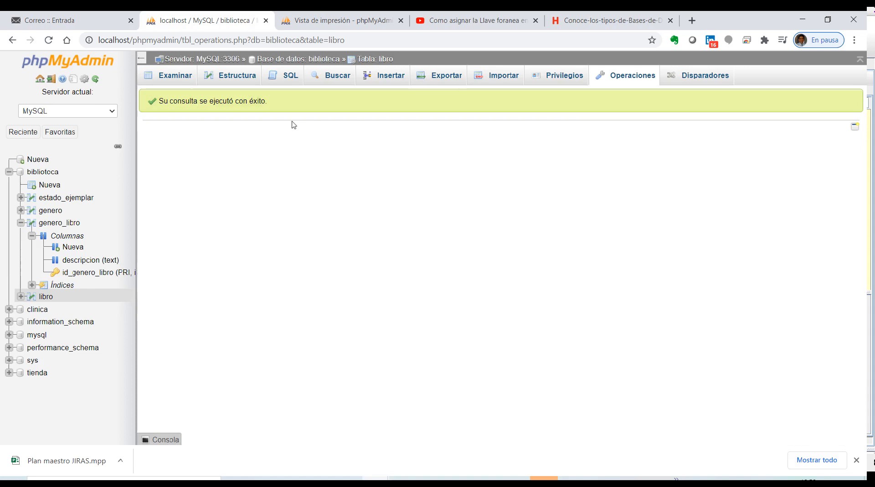
In the libro table's relation view, name a foreign key constraint fk_libro_genero and assign it to the id_genero_libro column
left_click(238, 77)
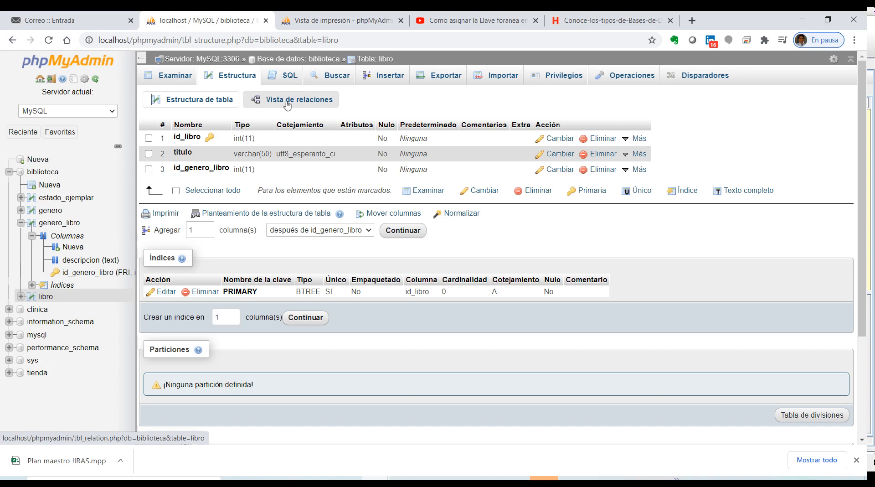
left_click(287, 101)
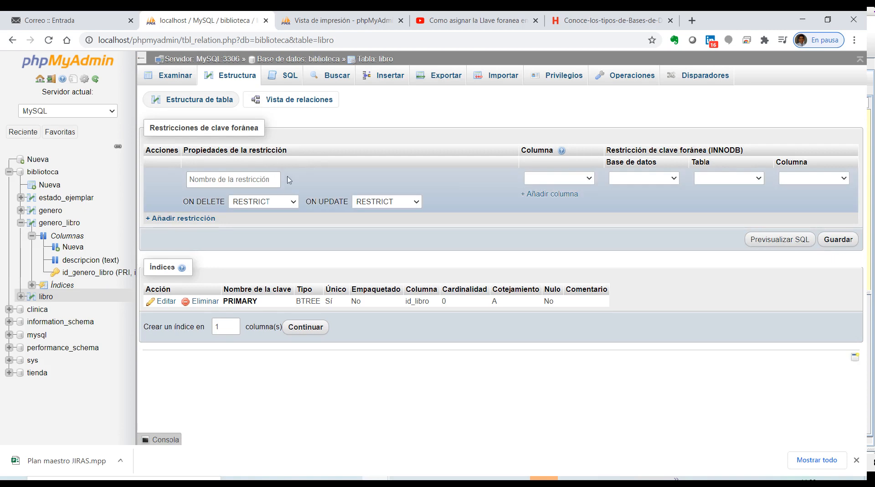
left_click(230, 181)
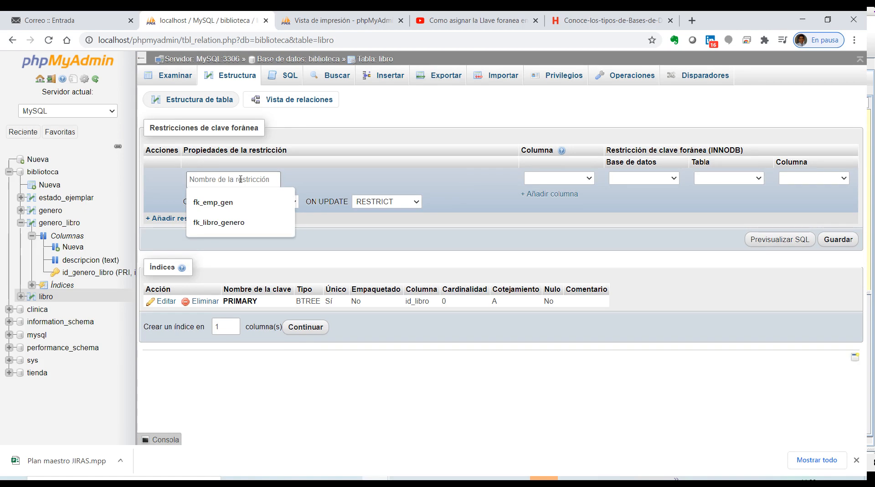
type("fk_libro")
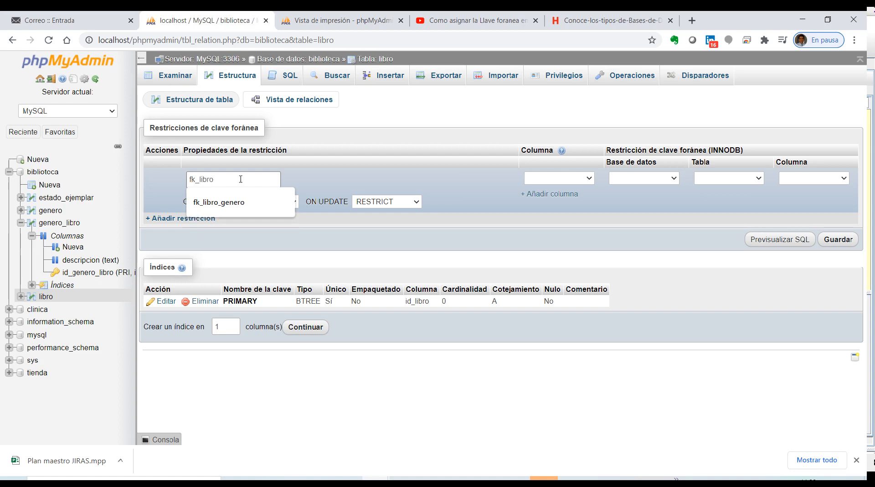
type("_genero")
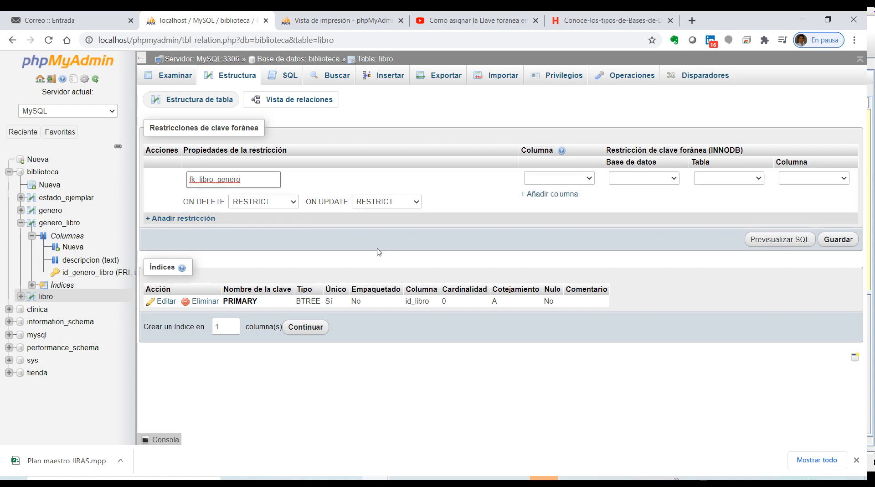
left_click(588, 178)
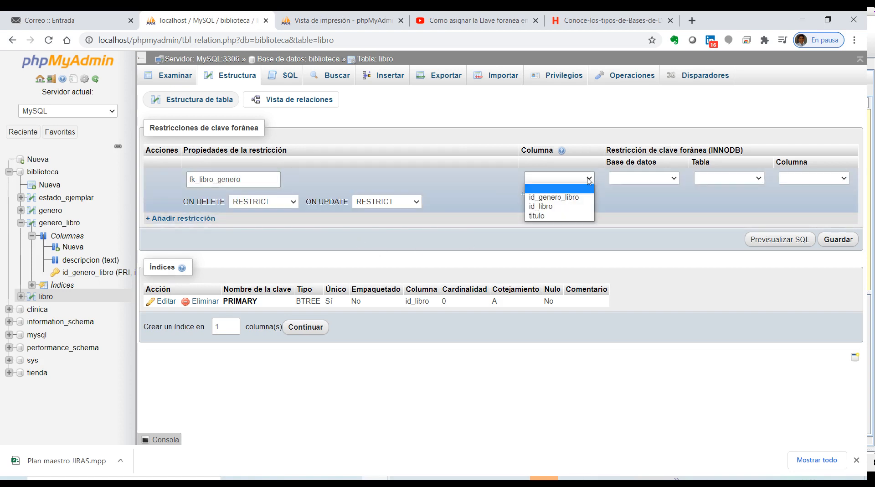
left_click(556, 198)
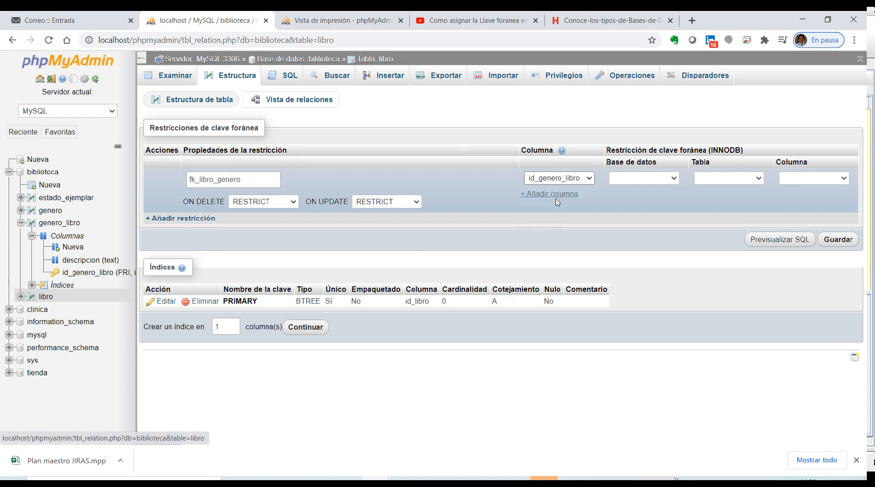
Make the constraint reference the id_genero_libro column of the genero_libro table in the biblioteca database
left_click(678, 178)
left_click(676, 189)
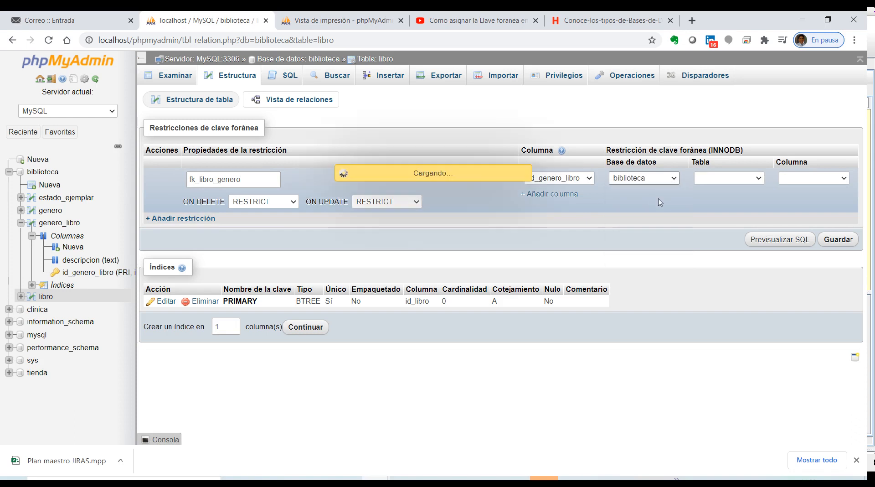
left_click(759, 181)
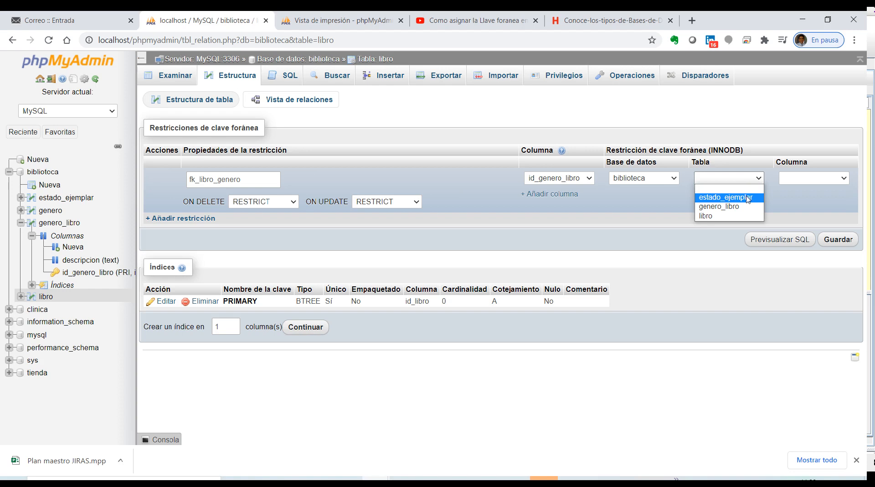
left_click(730, 206)
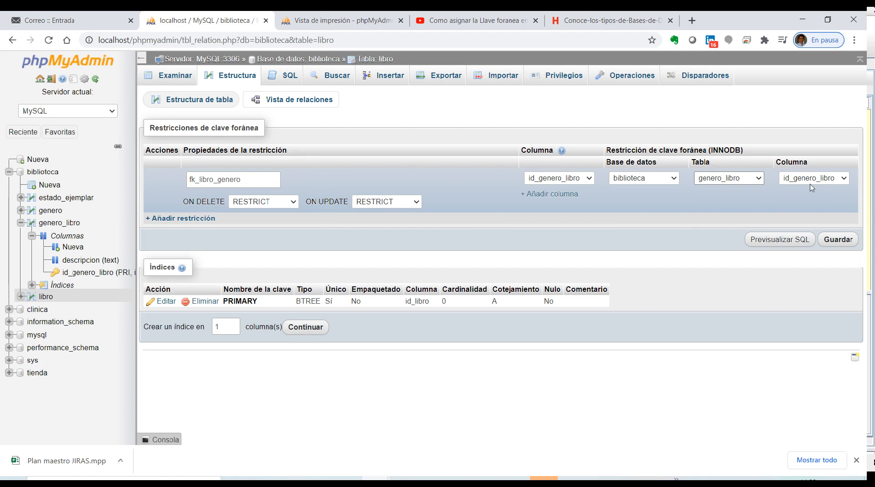
left_click(840, 184)
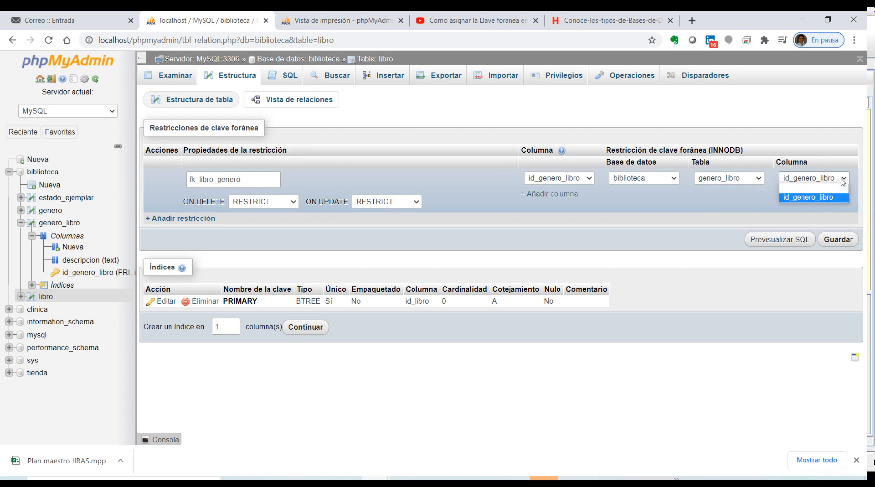
left_click(816, 142)
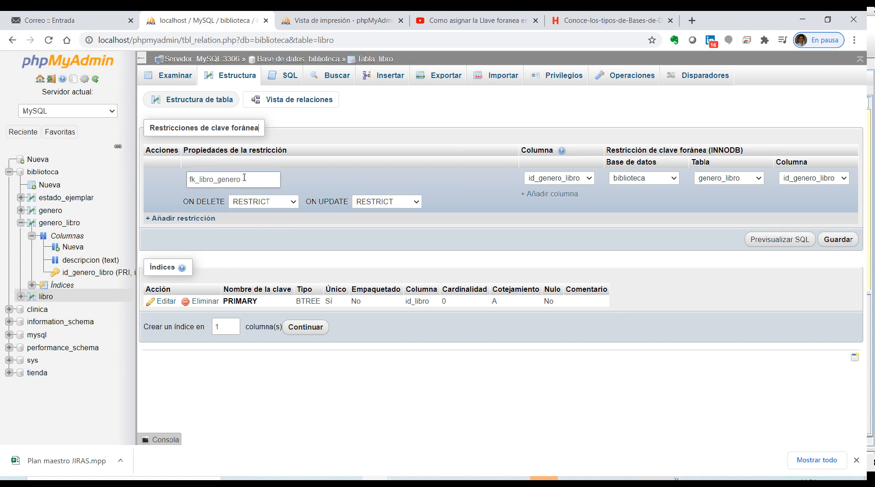
Review the ON DELETE and ON UPDATE options, keep both at RESTRICT, and save the foreign key constraint
left_click(294, 203)
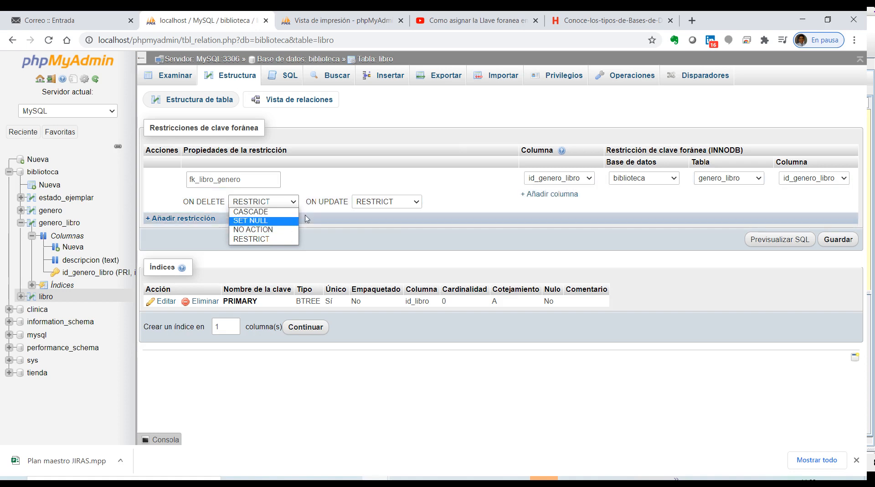
left_click(370, 180)
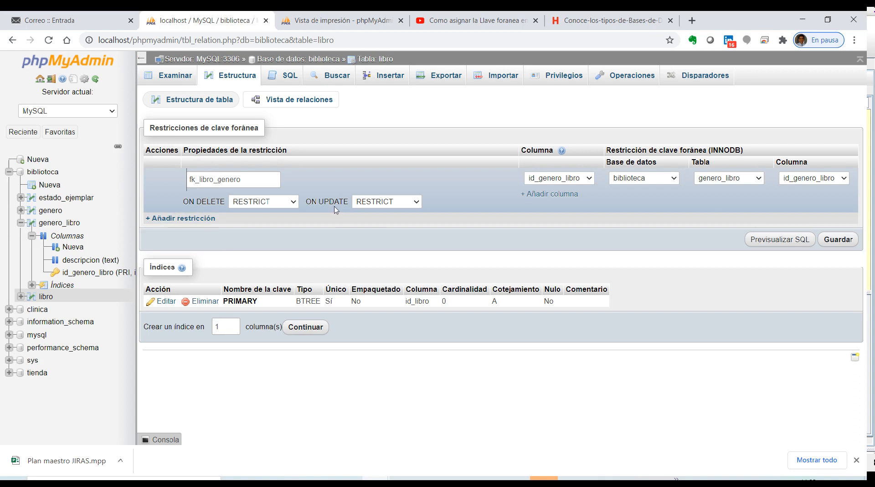
left_click(417, 205)
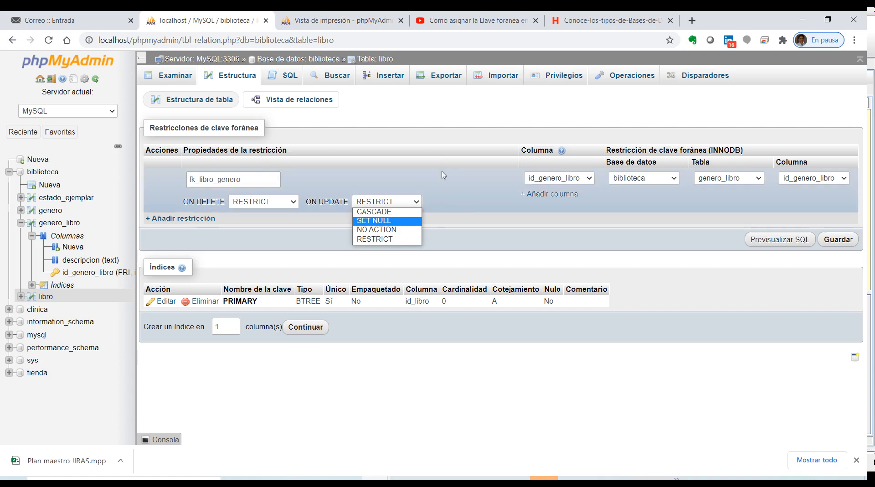
left_click(428, 176)
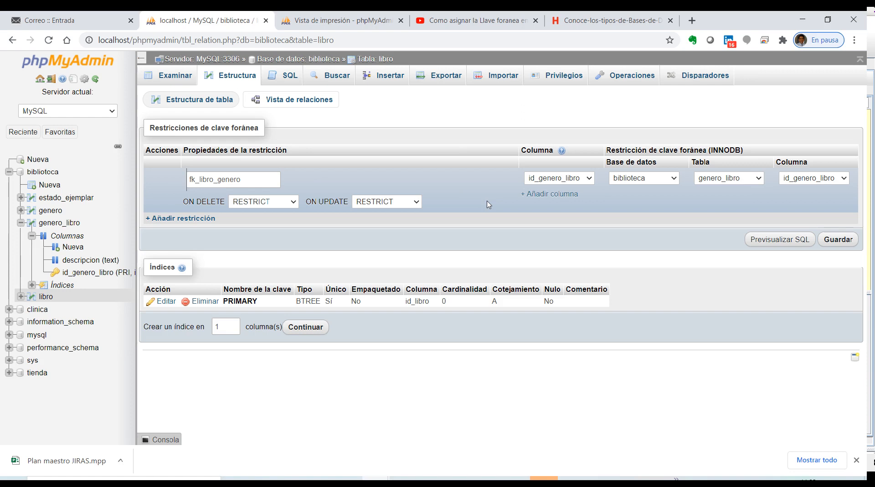
left_click(839, 240)
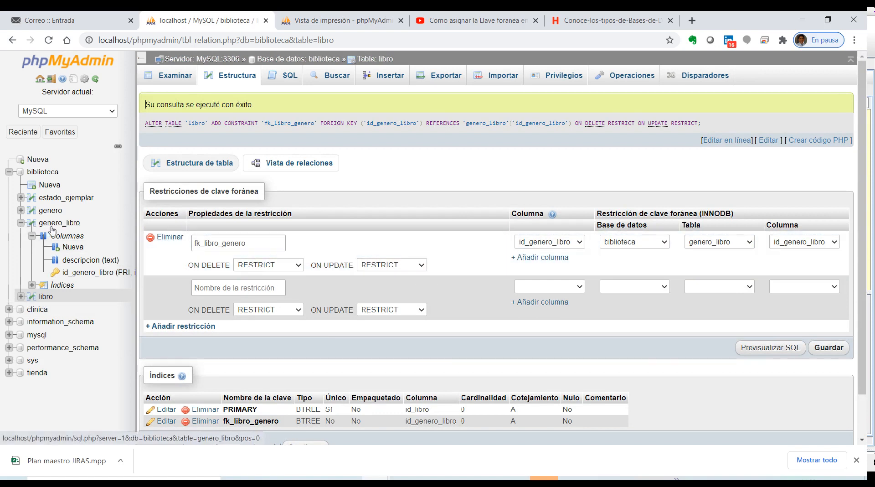
Examine the genero_libro table's rows, the libro table's columns and the libro table's contents
left_click(21, 223)
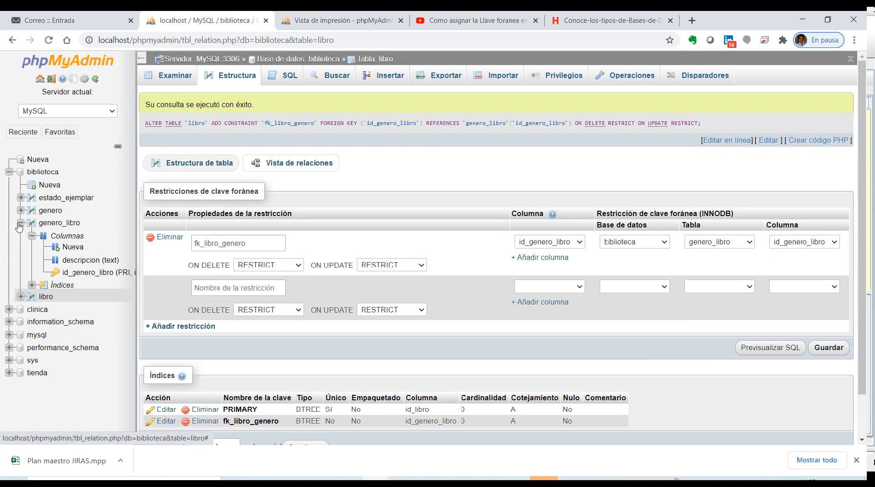
left_click(62, 223)
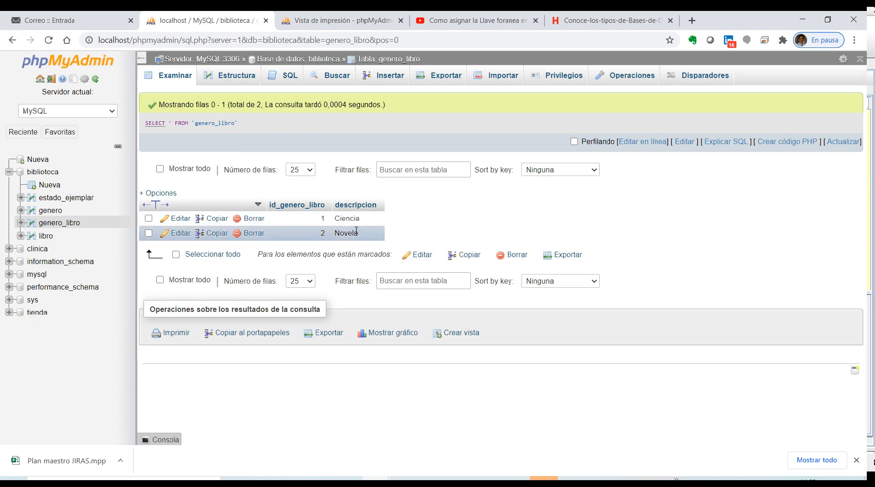
left_click(20, 235)
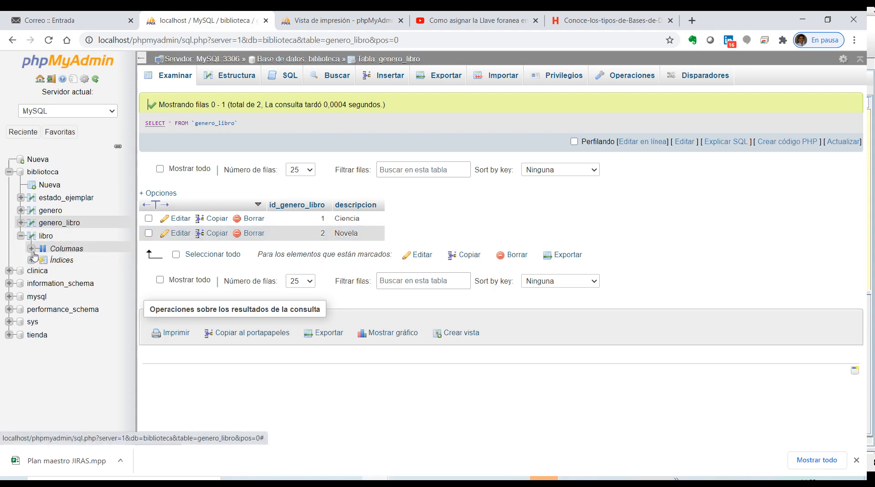
left_click(31, 248)
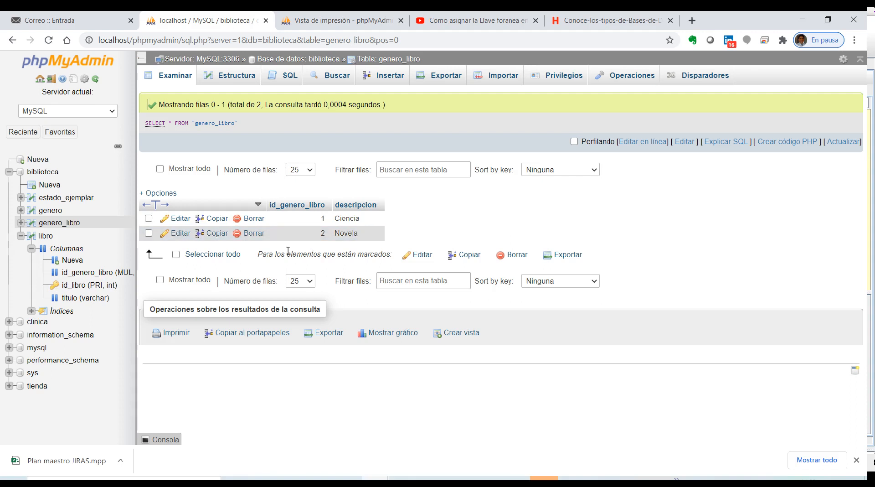
left_click(46, 236)
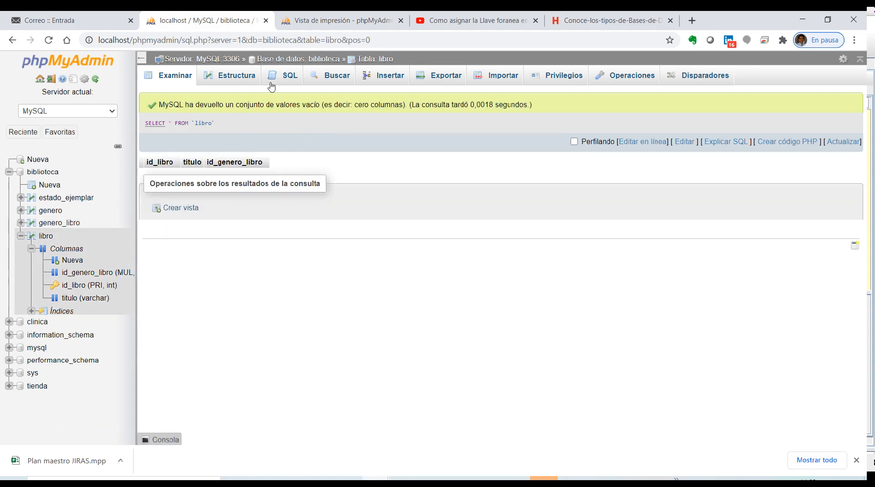
Start a new row in the libro table with id_libro 1 and titulo "Cien años de soledad"
left_click(395, 79)
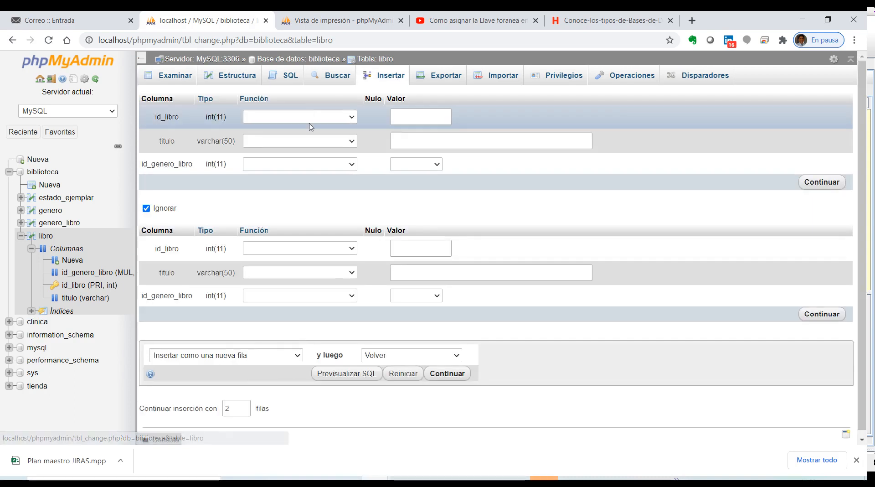
left_click(401, 118)
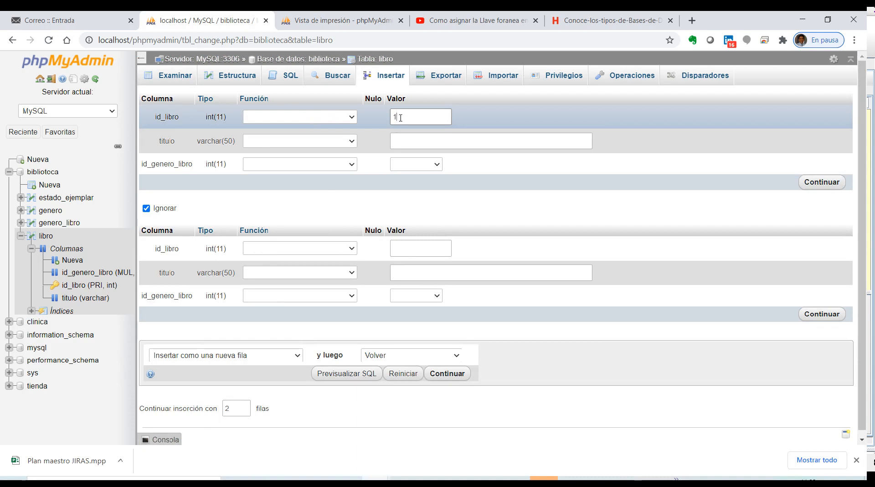
left_click(407, 141)
type("Cien")
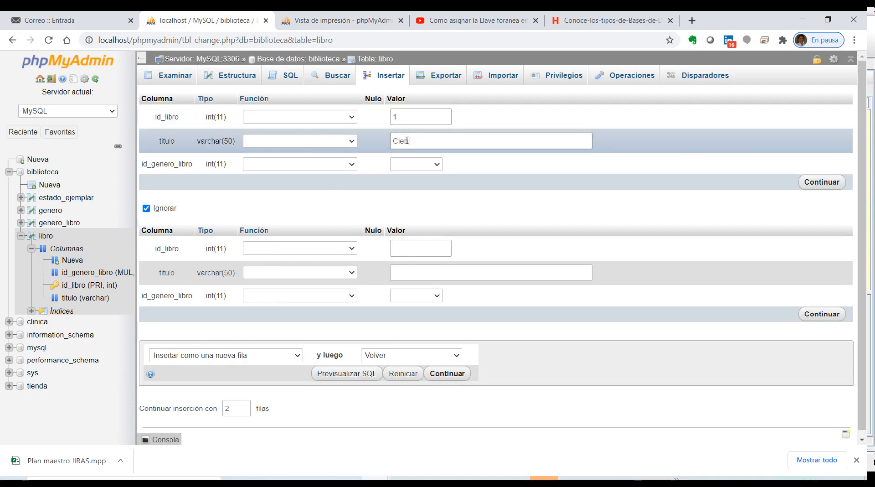
type(" años de sa")
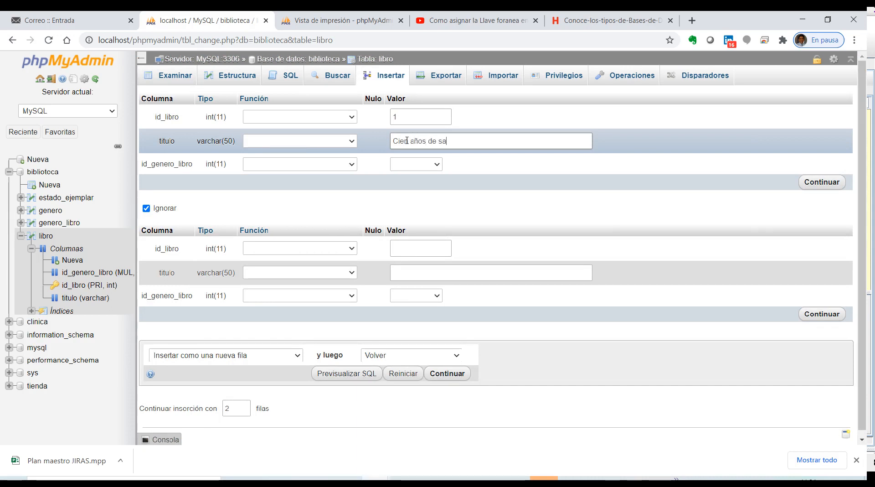
key("BackSpace")
type("oledad")
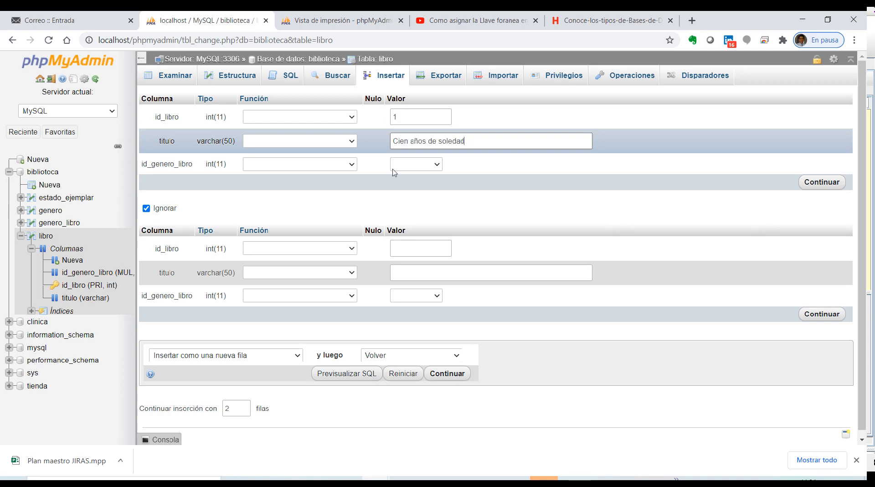
Set the row's id_genero_libro to Novela - 2, insert the row and browse the libro table
left_click(443, 163)
left_click(439, 164)
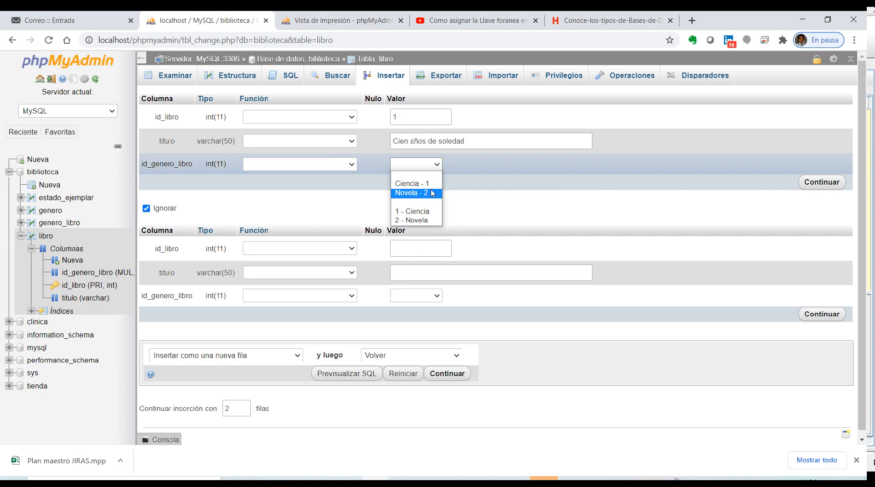
key("Up")
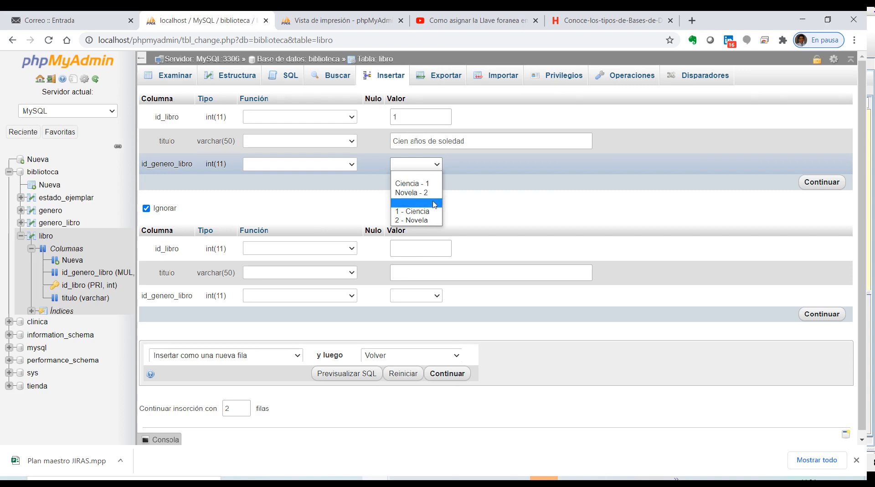
left_click(426, 193)
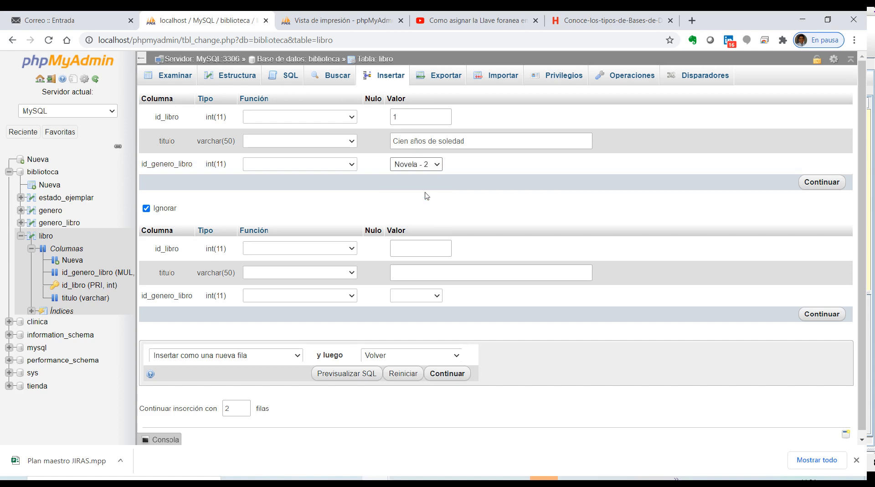
left_click(826, 184)
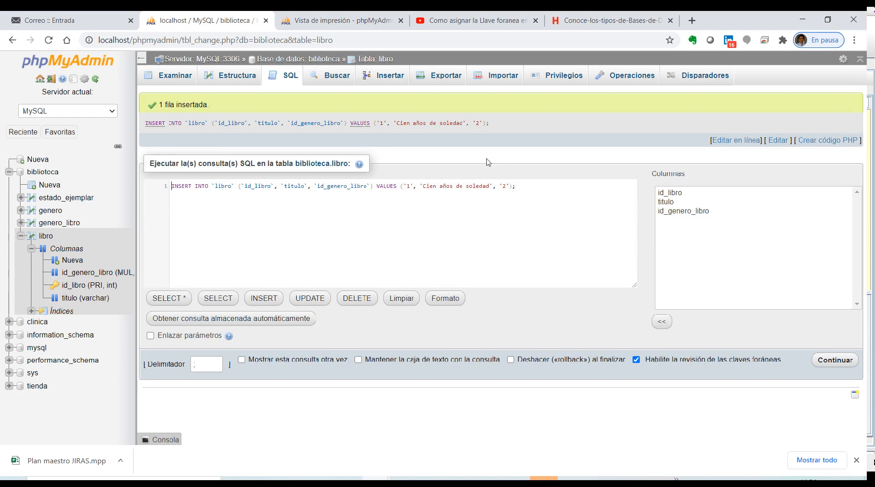
left_click(170, 76)
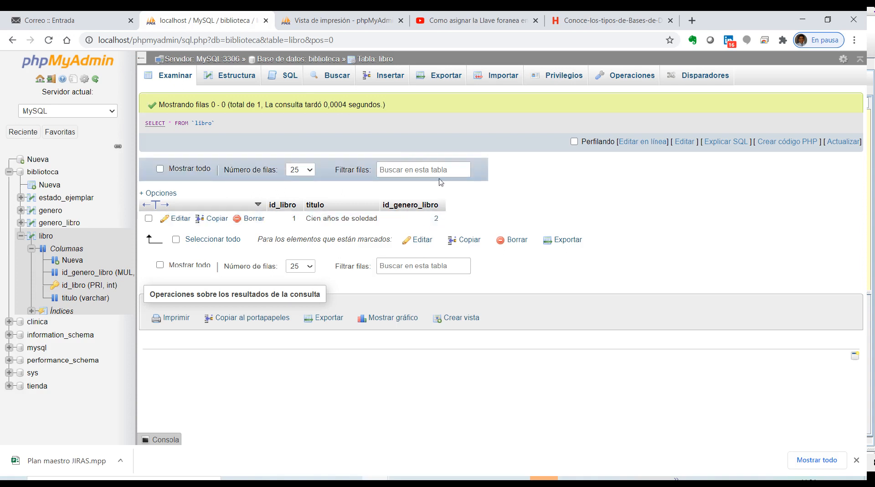
Write the SQL statement insert into libro values(2,'Metamorfosis',9); for the libro table
left_click(291, 77)
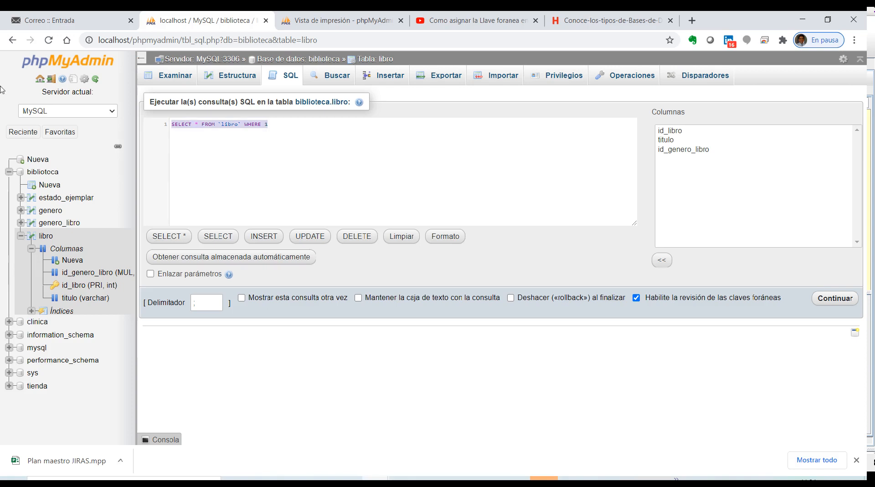
type("insert ")
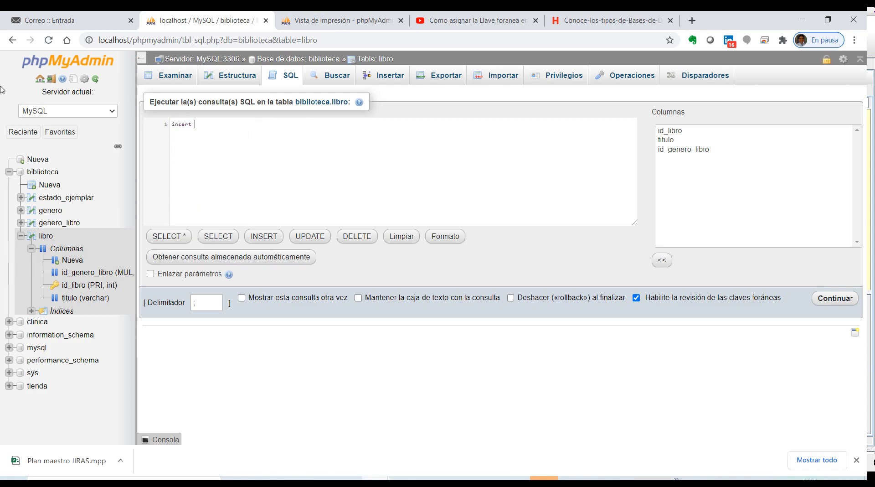
type("into libro values(2,")
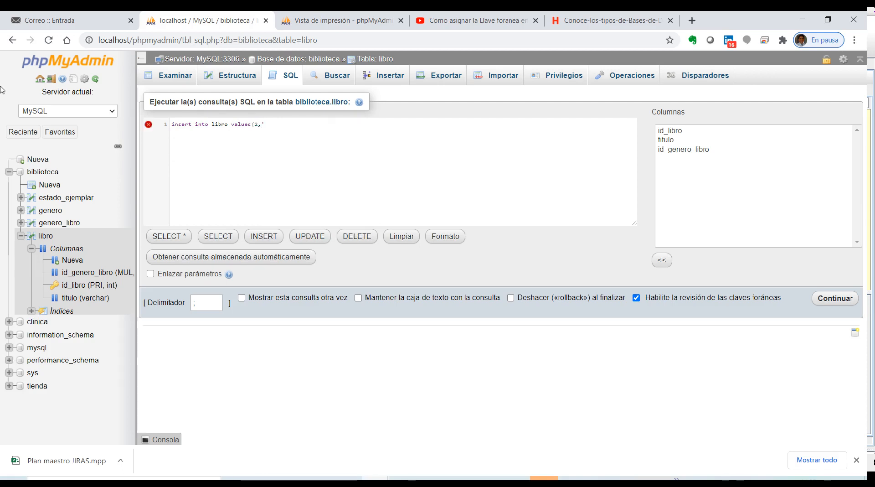
type("'Metamorfos")
type("is'")
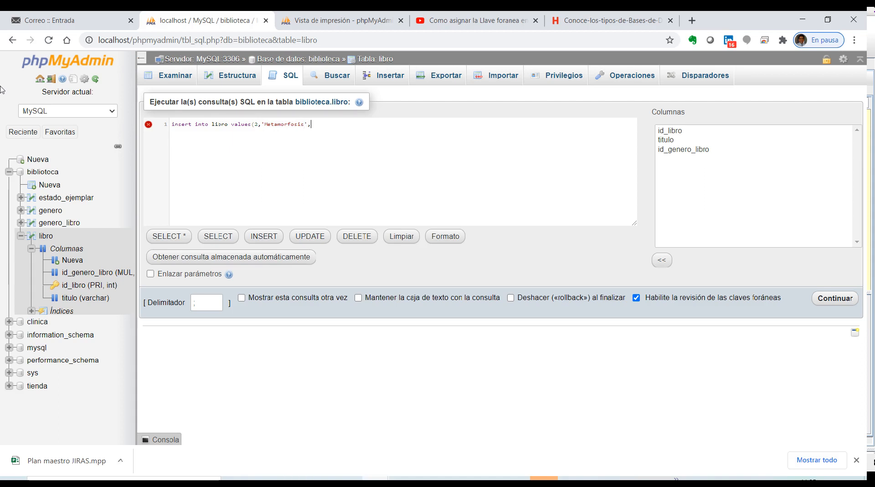
type(",3")
key("BackSpace")
type(";")
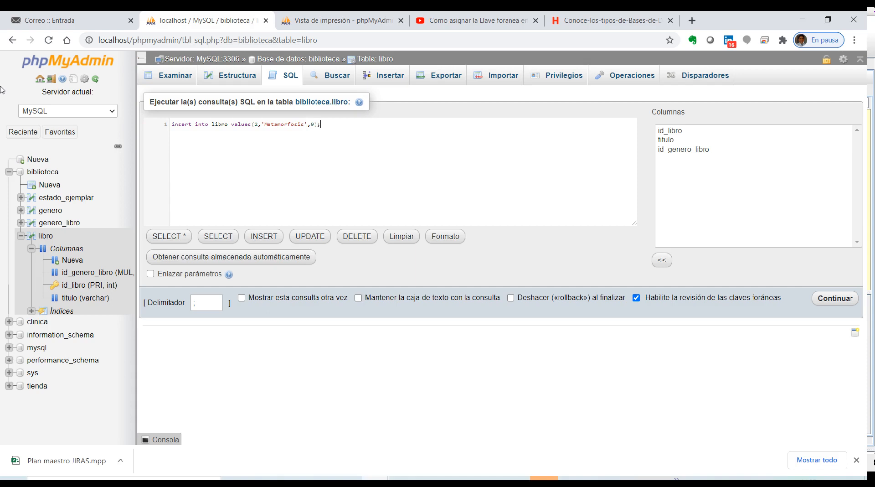
Try to run the insert statement and highlight the foreign key phrase in the server's response
left_click(22, 132)
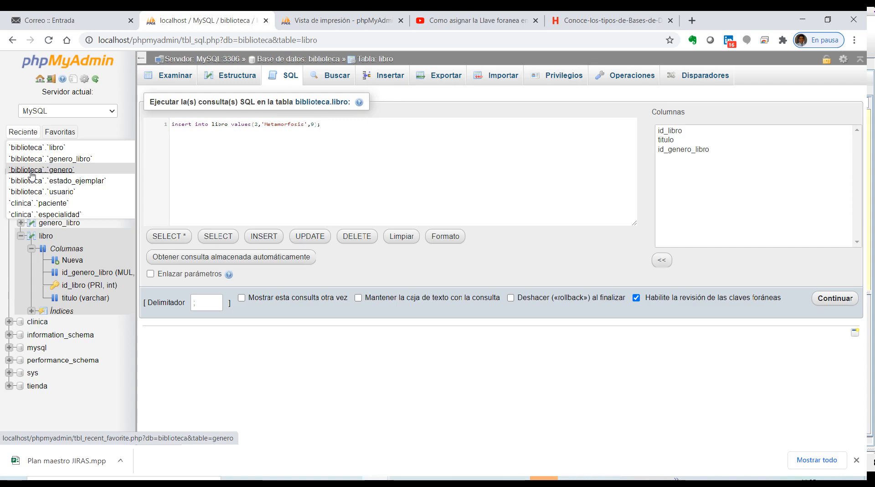
key("ctrl+Return")
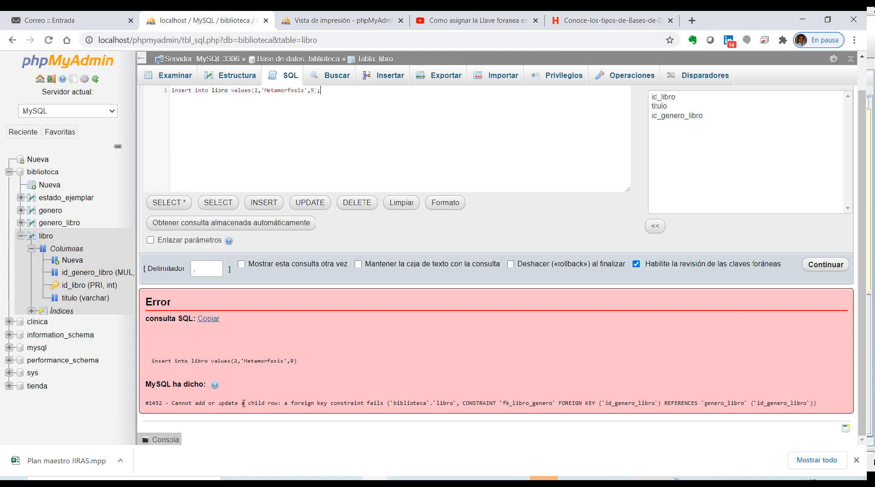
left_click_drag(250, 403, 378, 400)
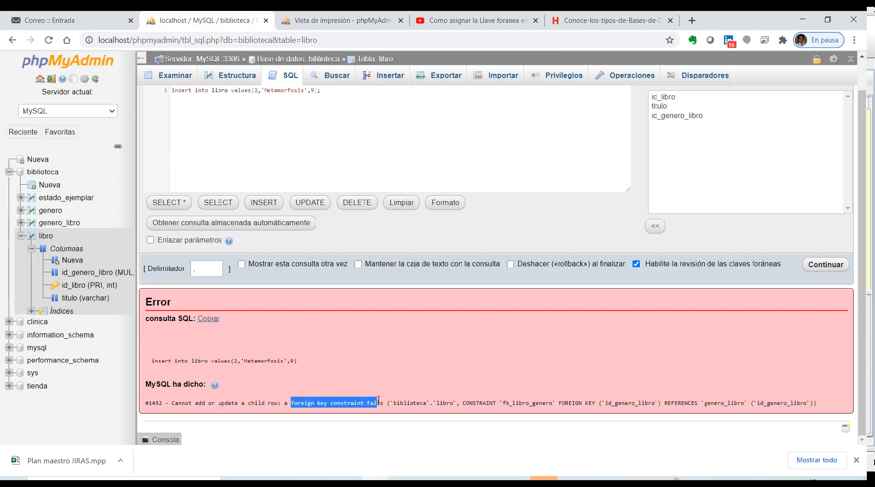